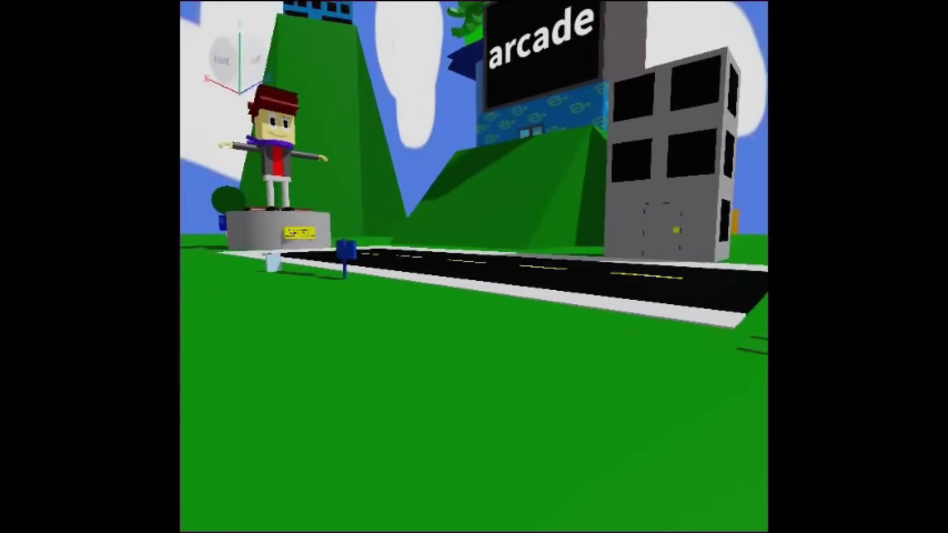
Fly the camera past the big blue E and the statue toward the arcade building
{"action": "left_click_drag", "start_coordinate": [370, 296], "coordinate": [593, 297]}
{"action": "left_click_drag", "start_coordinate": [475, 296], "coordinate": [296, 333]}
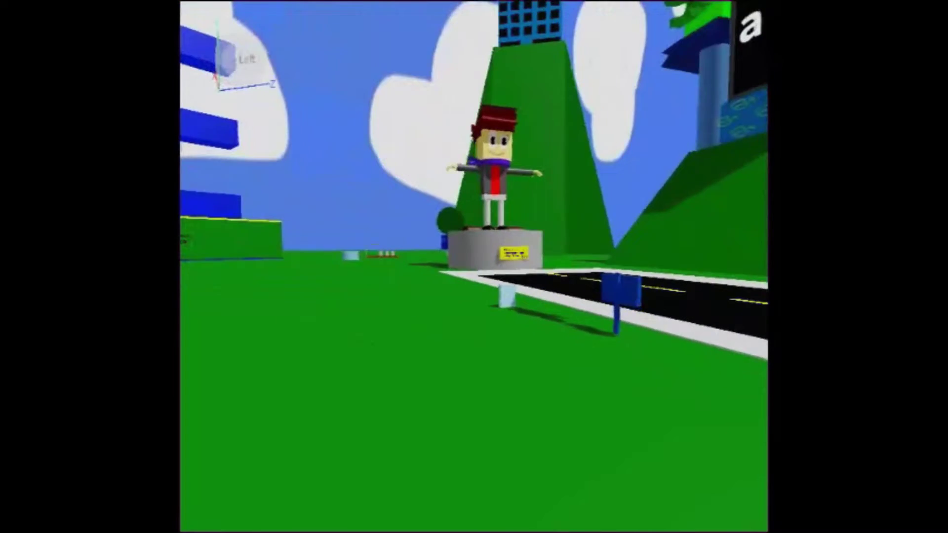
{"action": "left_click_drag", "start_coordinate": [519, 334], "coordinate": [297, 333]}
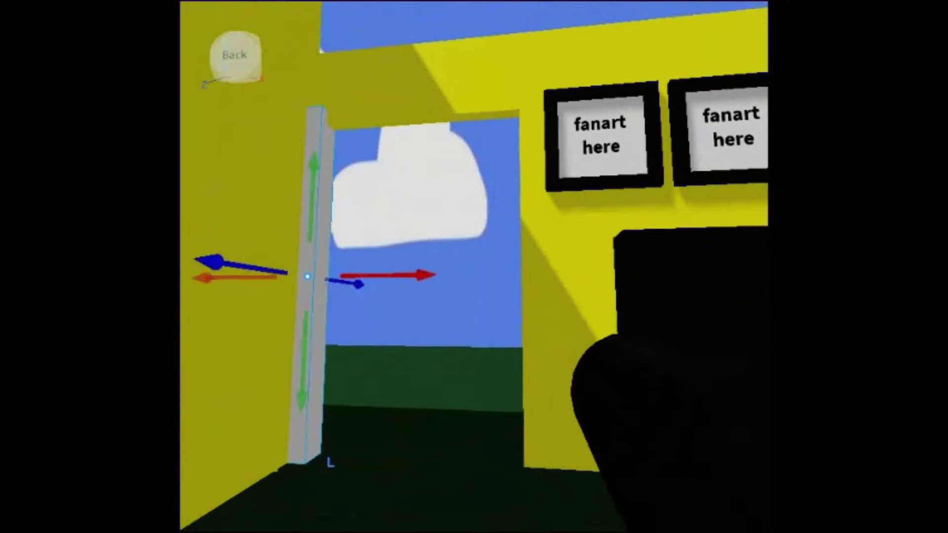
Drop the gray pillar beside the doorway and lay a beam across its top
{"action": "left_click", "coordinate": [507, 273]}
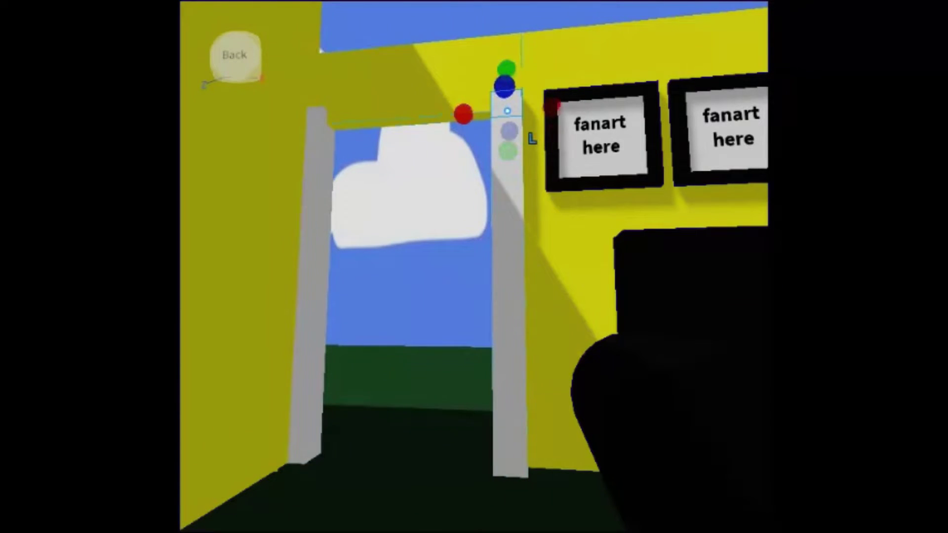
{"action": "left_click_drag", "start_coordinate": [463, 115], "coordinate": [330, 122]}
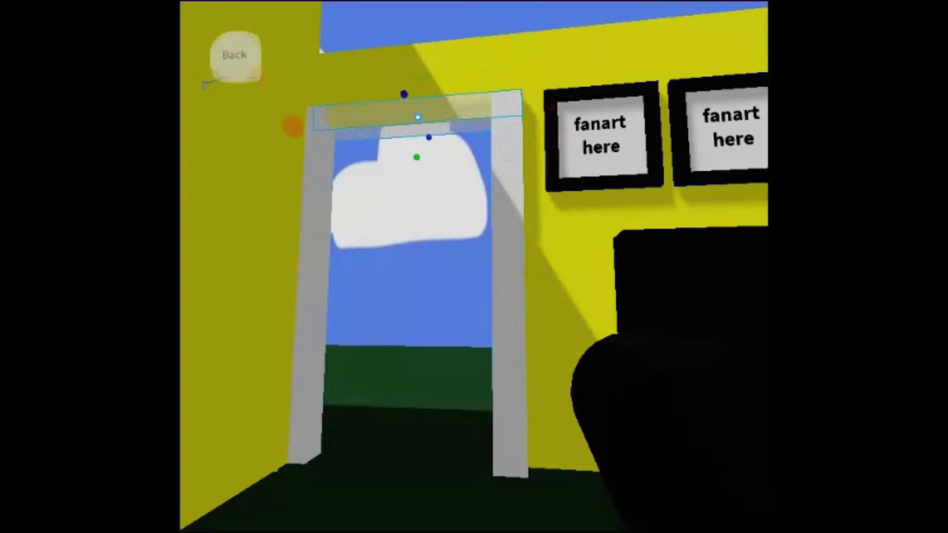
{"action": "left_click", "coordinate": [418, 117]}
Move the right-hand door pillar over to the doorway beside the couch
{"action": "left_click", "coordinate": [489, 272]}
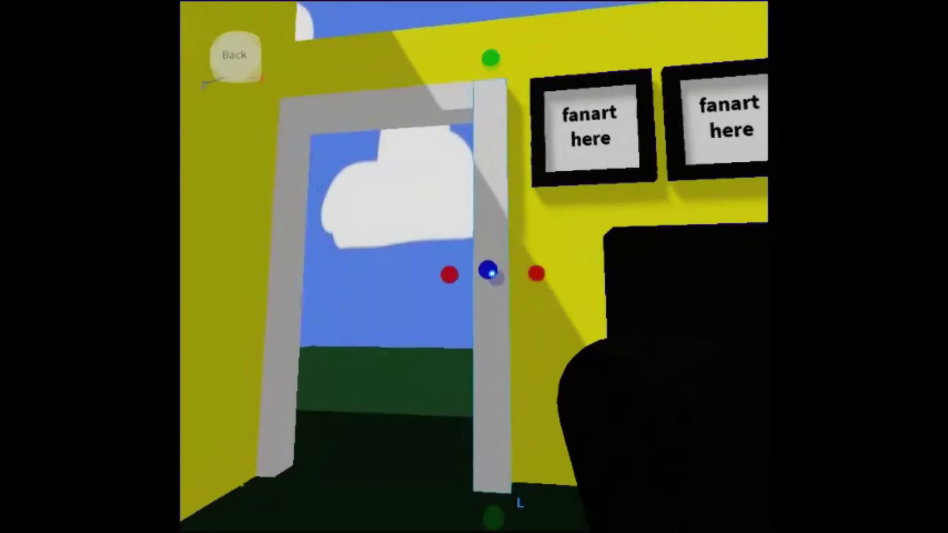
{"action": "left_click_drag", "start_coordinate": [493, 273], "coordinate": [553, 248]}
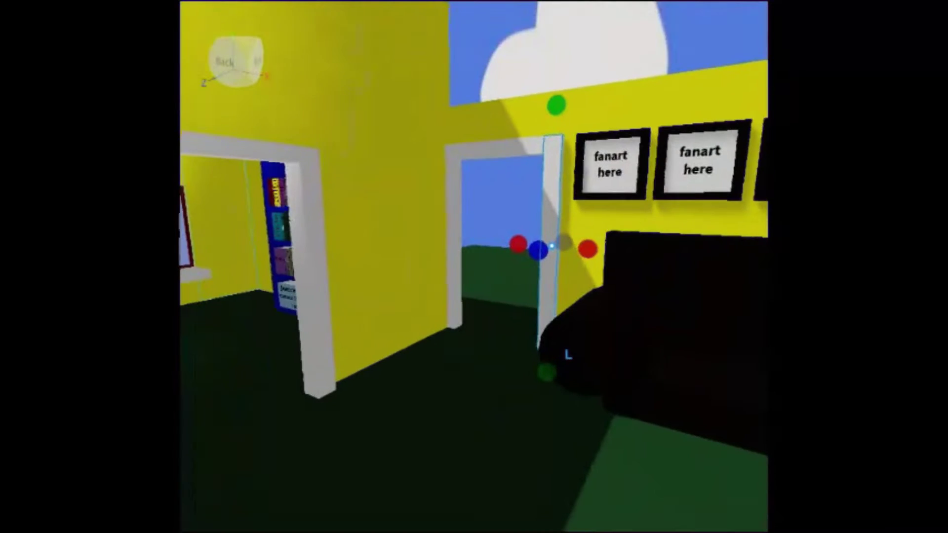
{"action": "mouse_move", "coordinate": [553, 248]}
{"action": "left_mouse_down"}
{"action": "mouse_move", "coordinate": [567, 226]}
{"action": "mouse_move", "coordinate": [637, 229]}
{"action": "mouse_move", "coordinate": [455, 226]}
{"action": "mouse_move", "coordinate": [603, 230]}
{"action": "left_mouse_up"}
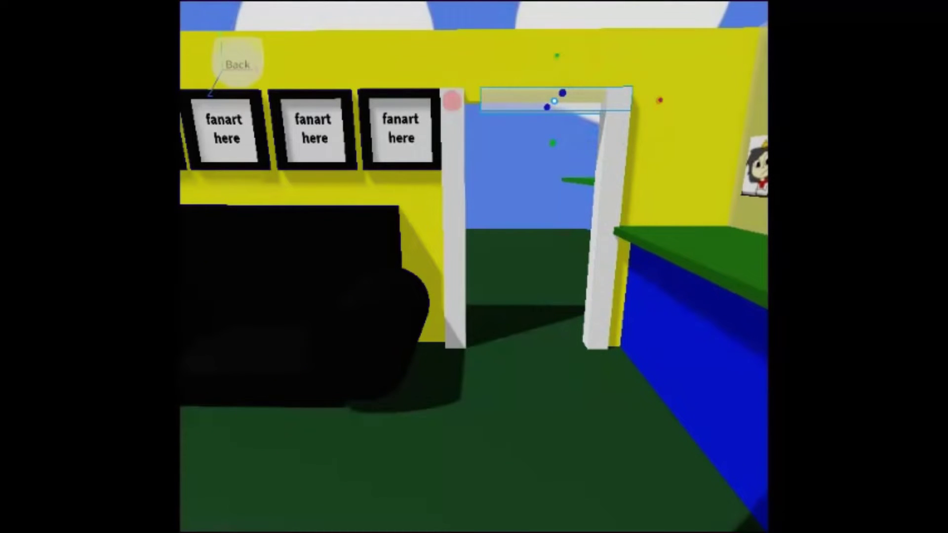
Tilt the view up toward the top of the doorway
{"action": "right_click", "coordinate": [534, 266]}
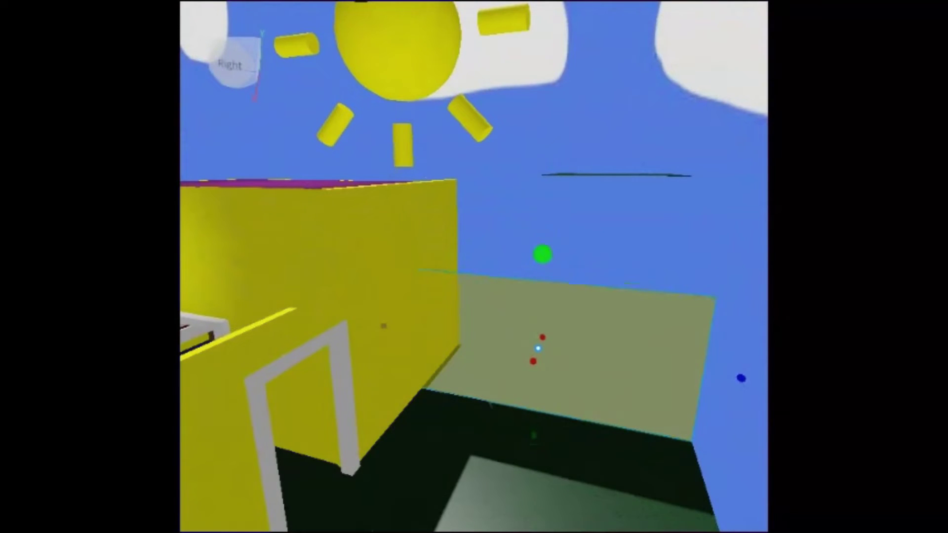
Lower the translucent pane slightly and select the framed window with its sill
{"action": "left_click_drag", "start_coordinate": [541, 255], "coordinate": [541, 271]}
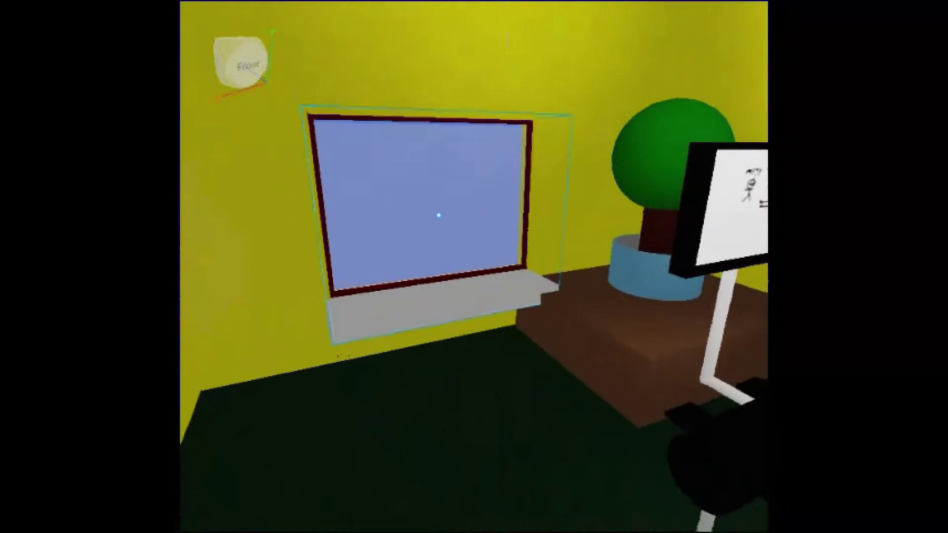
{"action": "left_click", "coordinate": [450, 208]}
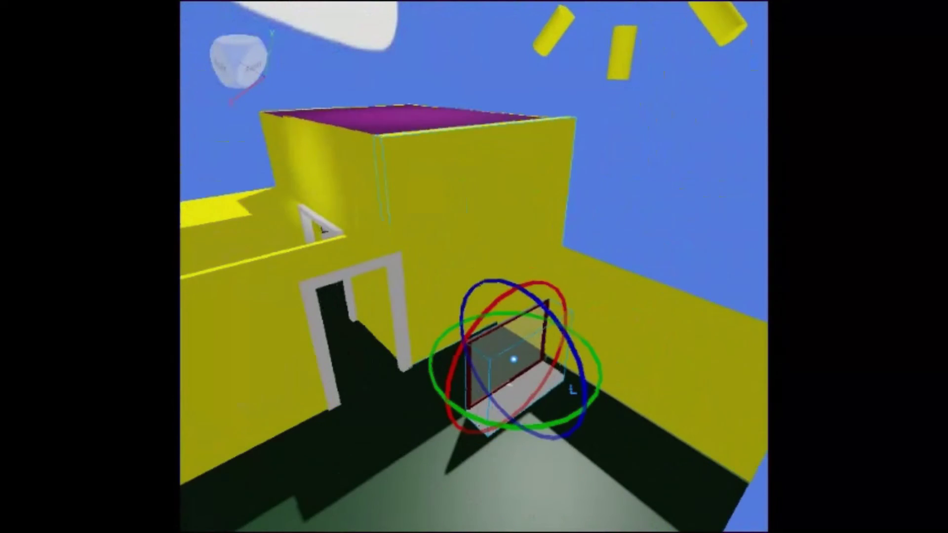
Rotate the dark red framed window into position against the yellow wall
{"action": "mouse_move", "coordinate": [445, 348]}
{"action": "left_mouse_down"}
{"action": "mouse_move", "coordinate": [459, 296]}
{"action": "mouse_move", "coordinate": [518, 334]}
{"action": "left_mouse_up"}
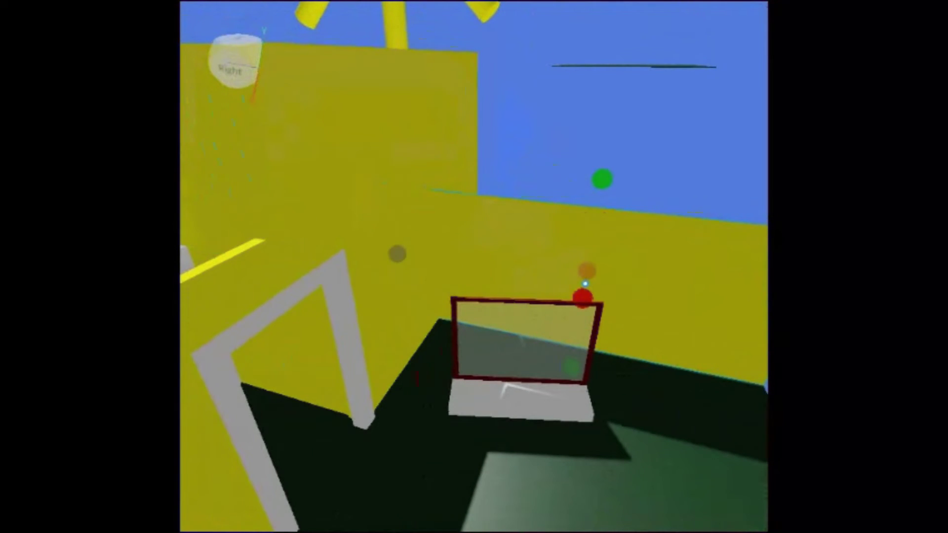